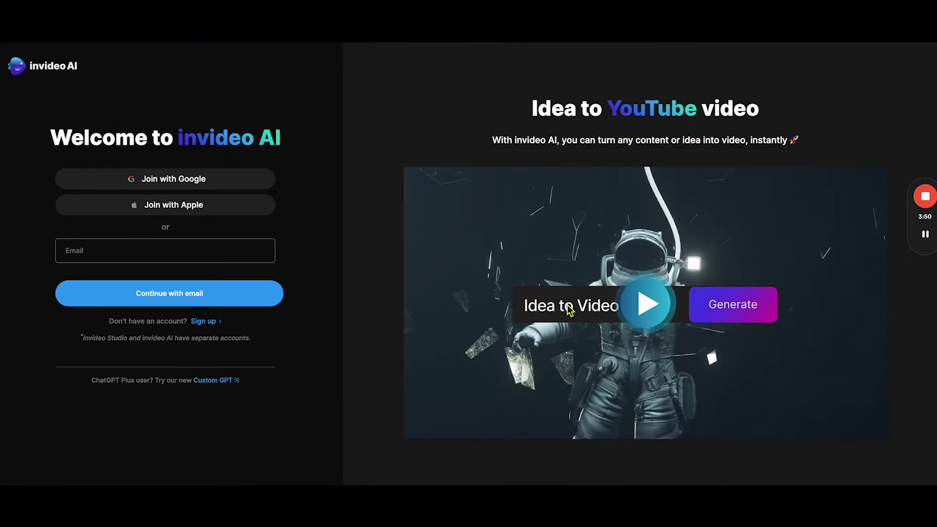
# - Play the idea-to-video promo clip and submit the one-minute budget gardening video prompt
pyautogui.click(650, 309)
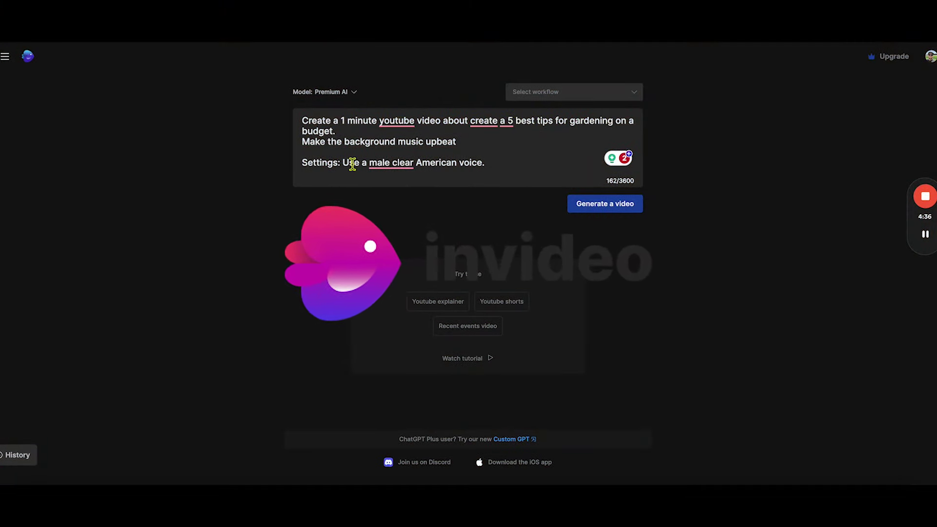
pyautogui.click(615, 205)
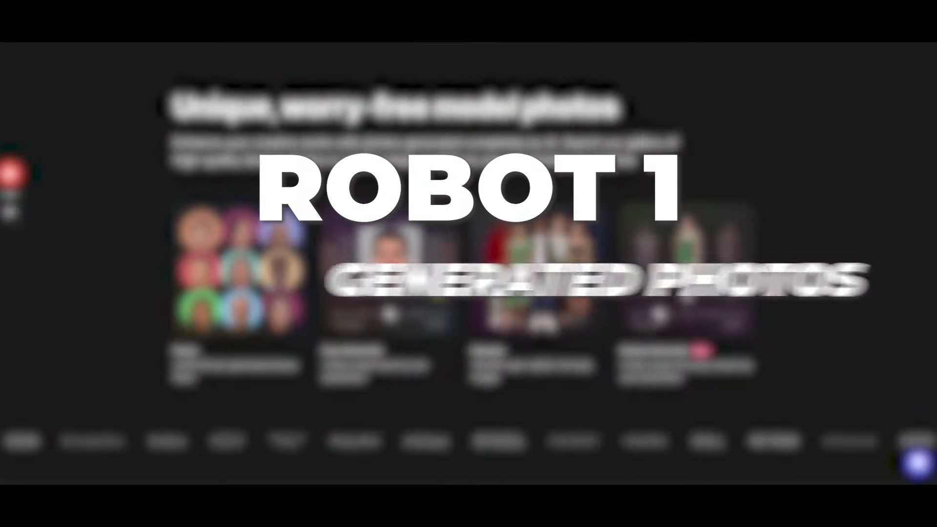
pyautogui.scroll(-2, 424, 284)
pyautogui.scroll(-3, 423, 284)
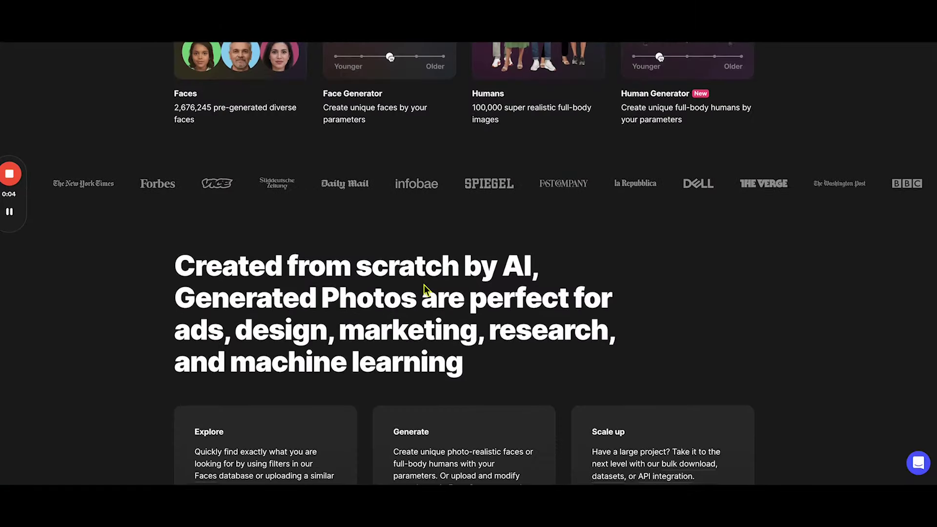
pyautogui.scroll(-2, 424, 285)
pyautogui.scroll(-1, 425, 285)
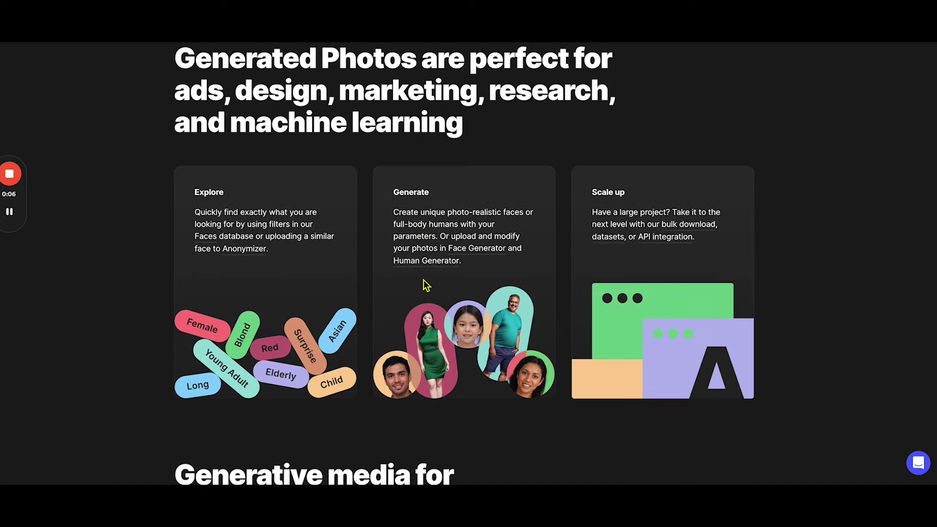
pyautogui.scroll(-1, 424, 285)
pyautogui.scroll(-2, 424, 285)
pyautogui.scroll(-1, 424, 285)
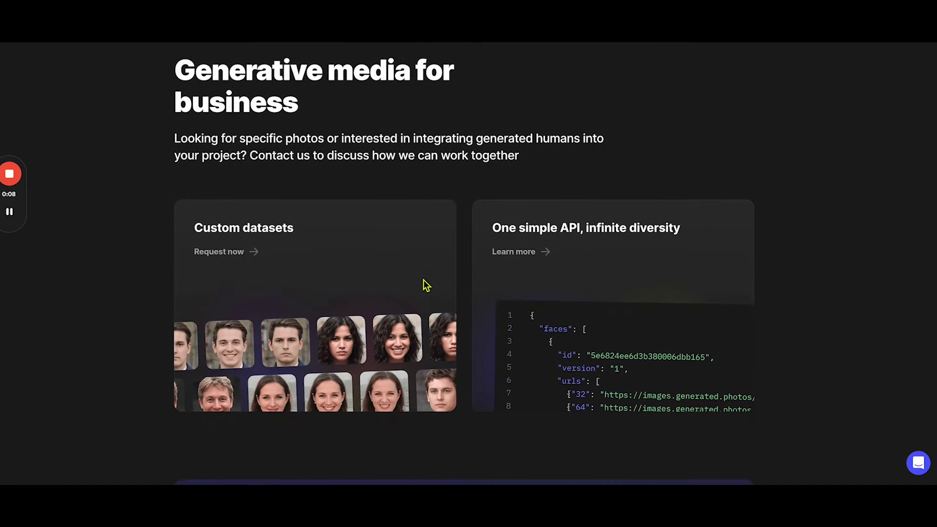
pyautogui.scroll(-1, 424, 285)
pyautogui.scroll(-2, 433, 281)
pyautogui.scroll(-2, 448, 284)
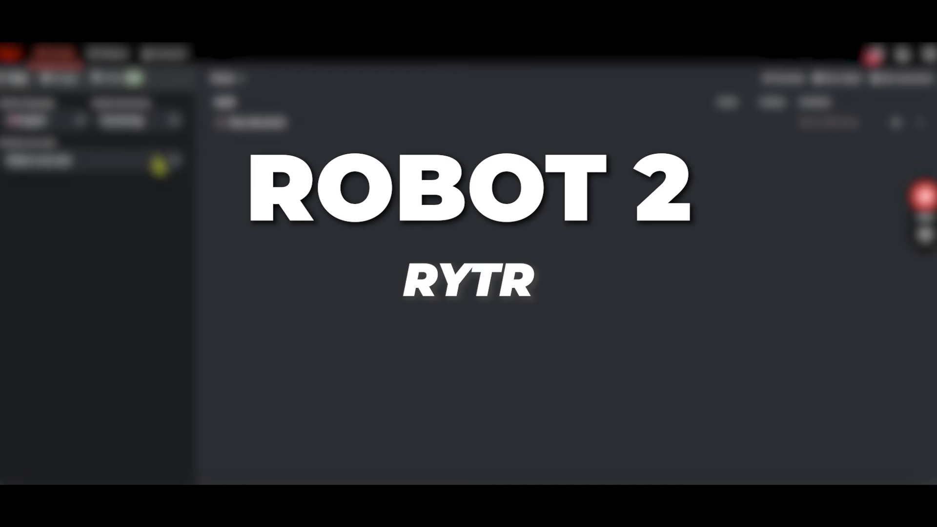
# - Choose the Blog Idea & Outline use case for 'make money online' with two variants
pyautogui.click(157, 163)
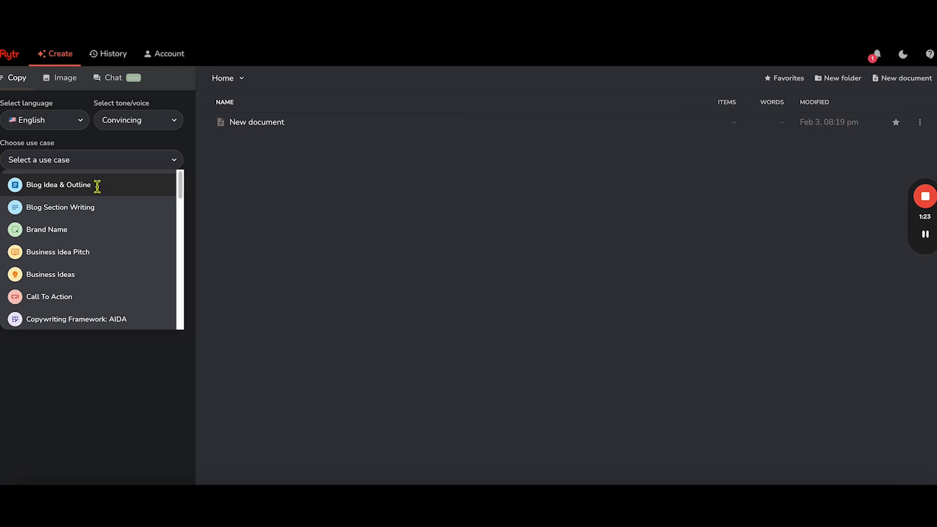
pyautogui.click(97, 186)
pyautogui.write('make money o')
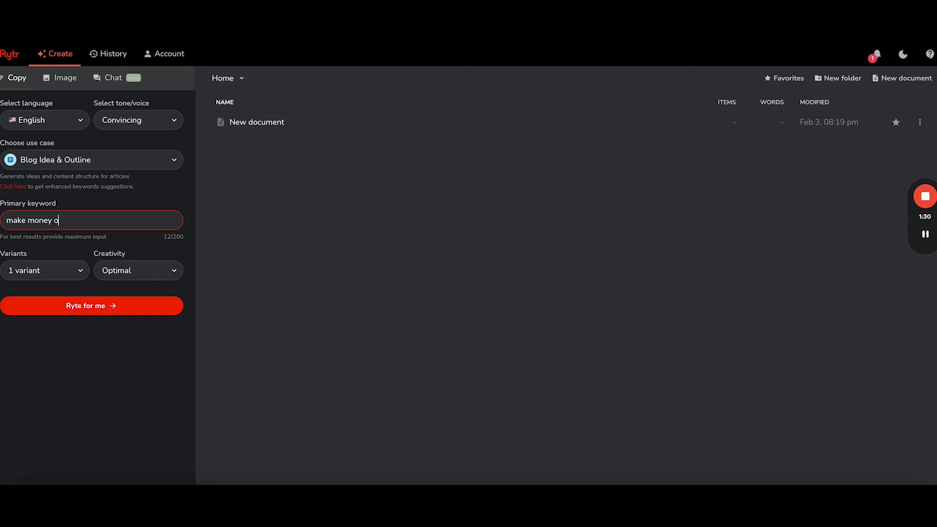
pyautogui.write('nline')
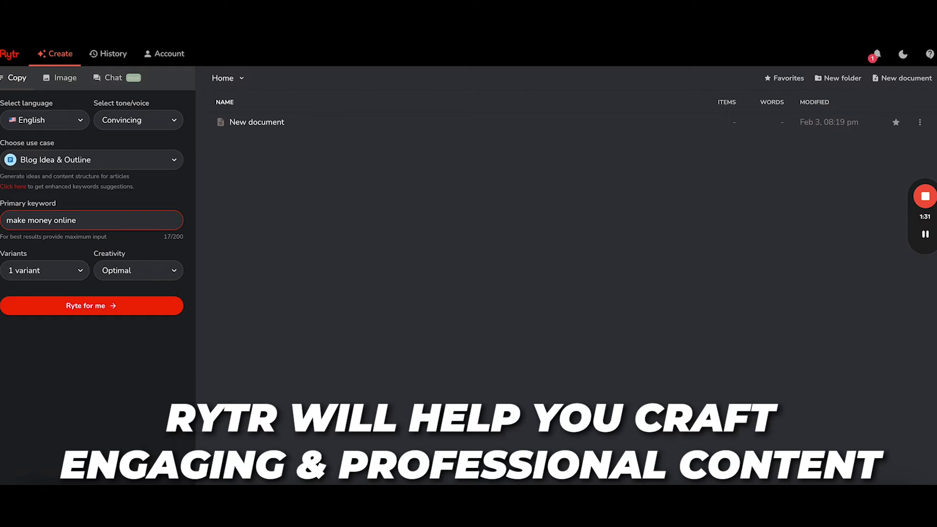
pyautogui.click(79, 277)
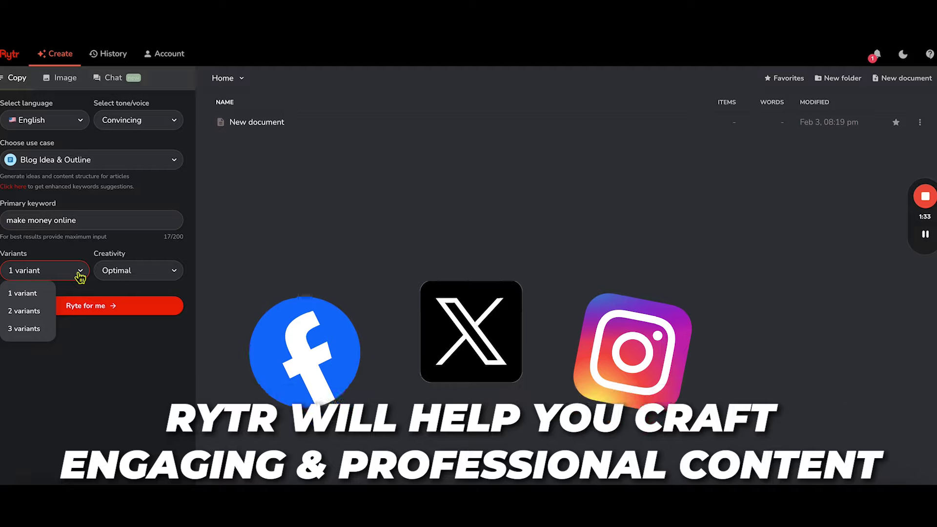
pyautogui.click(30, 313)
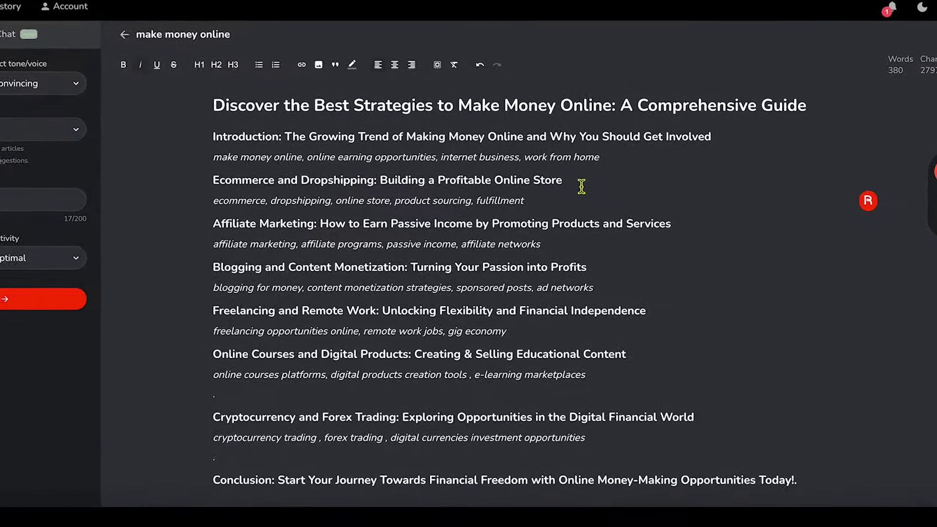
pyautogui.moveTo(569, 186); pyautogui.dragTo(139, 170)
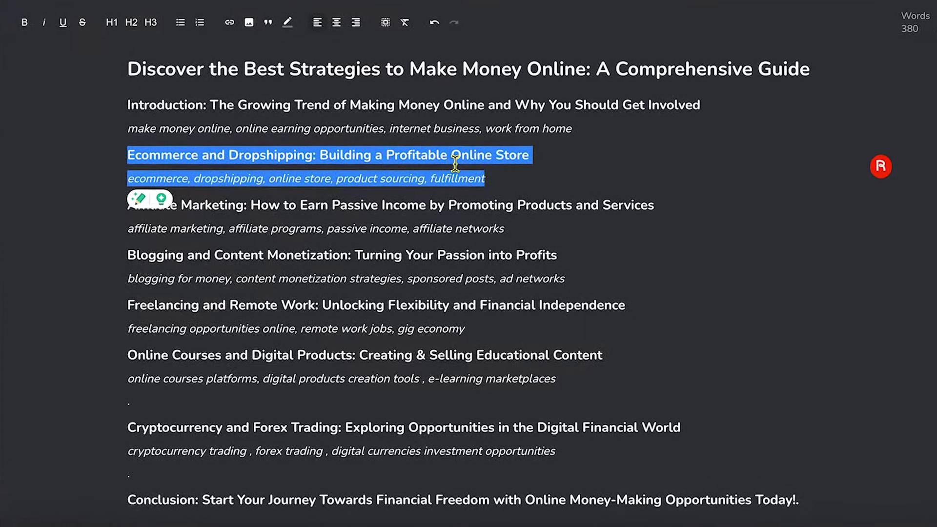
pyautogui.rightClick(455, 164)
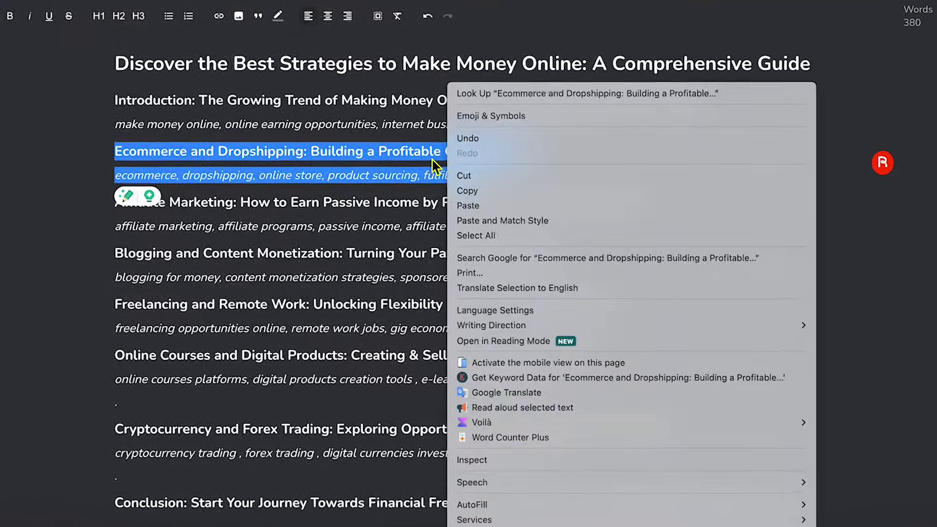
pyautogui.press('Escape')
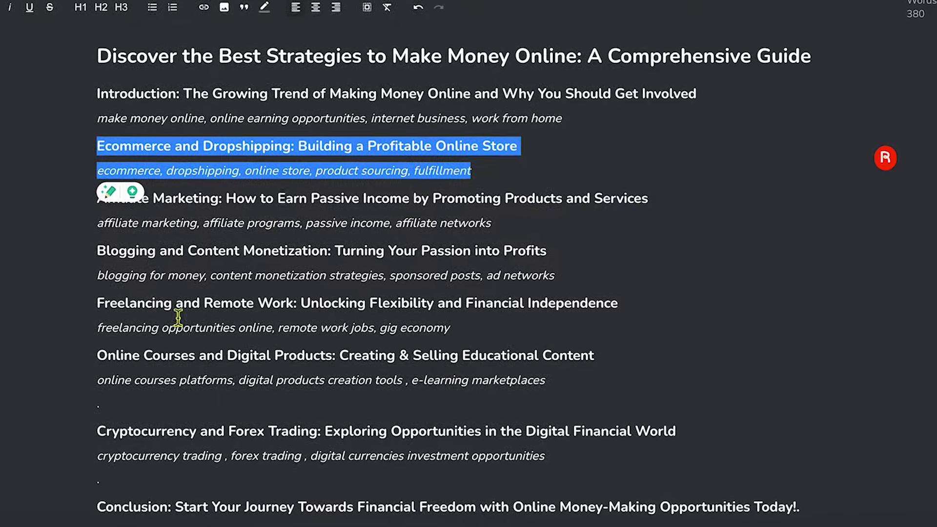
pyautogui.click(237, 307)
pyautogui.scroll(5, 36, 287)
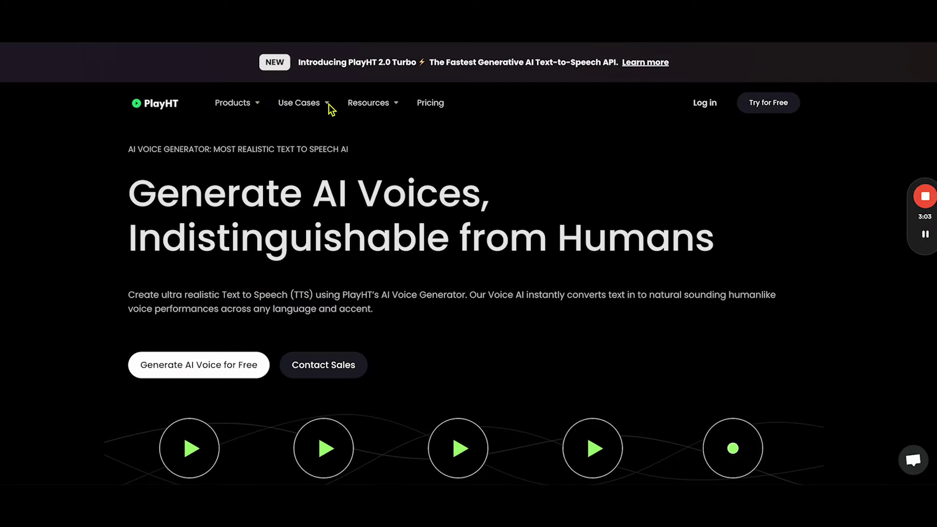
# - Dismiss the emotions announcement, preview the first paragraph's audio, and start a new voice clone
pyautogui.click(326, 103)
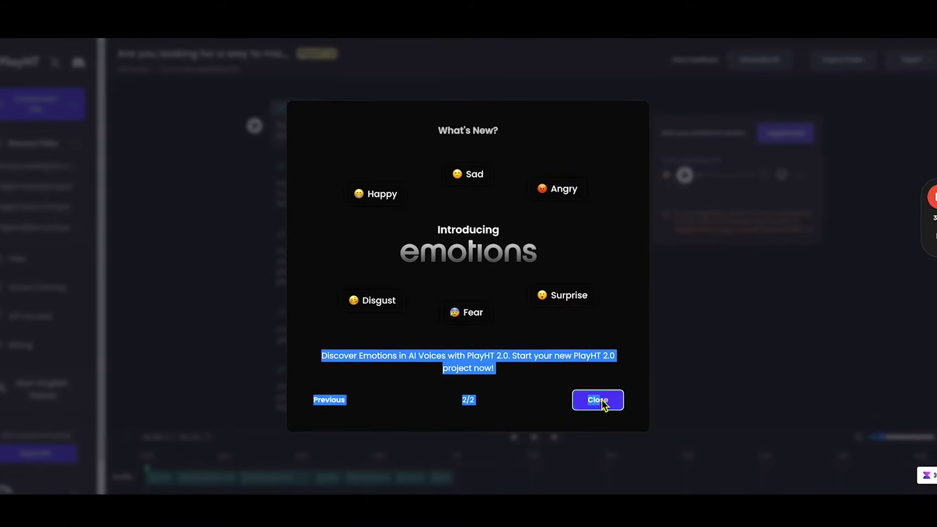
pyautogui.click(607, 405)
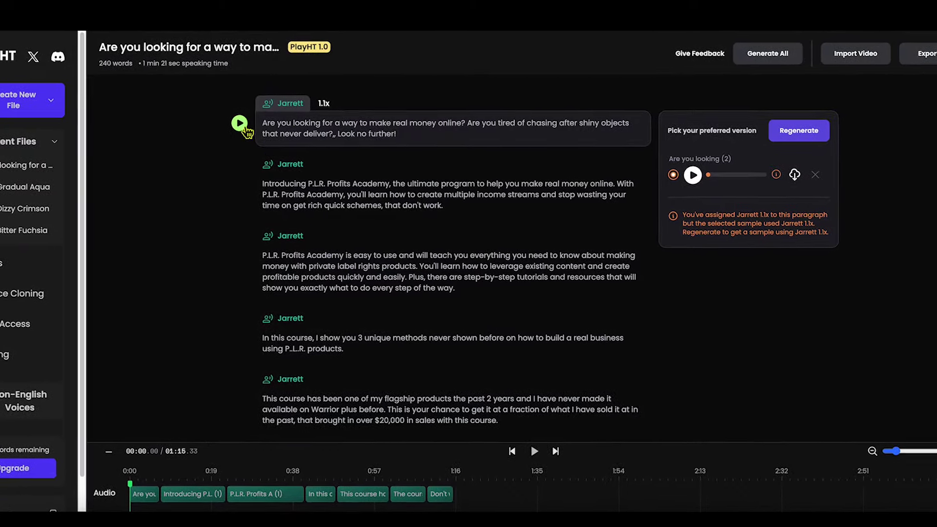
pyautogui.click(243, 123)
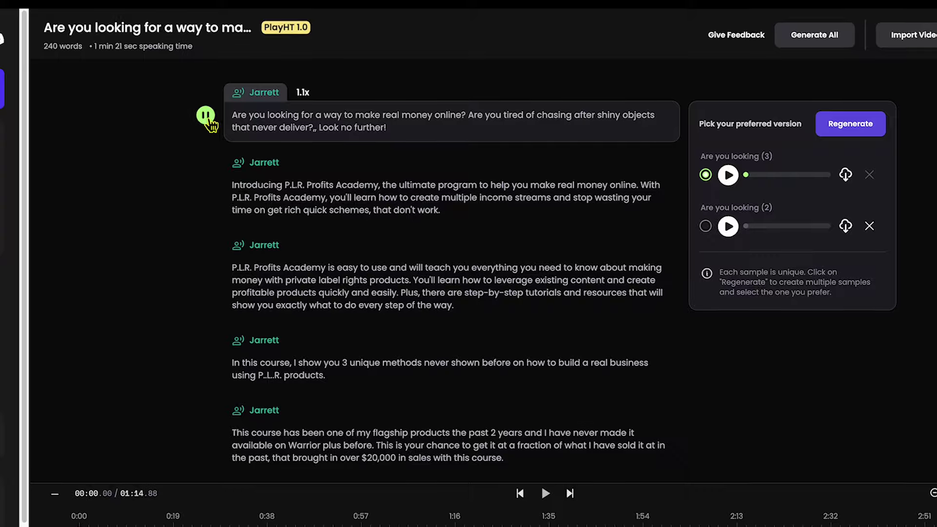
pyautogui.click(204, 116)
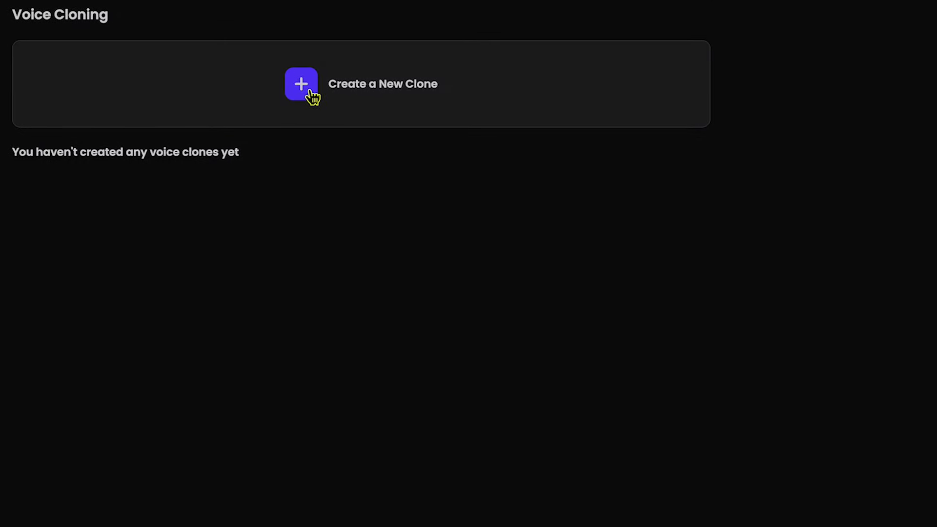
pyautogui.click(301, 85)
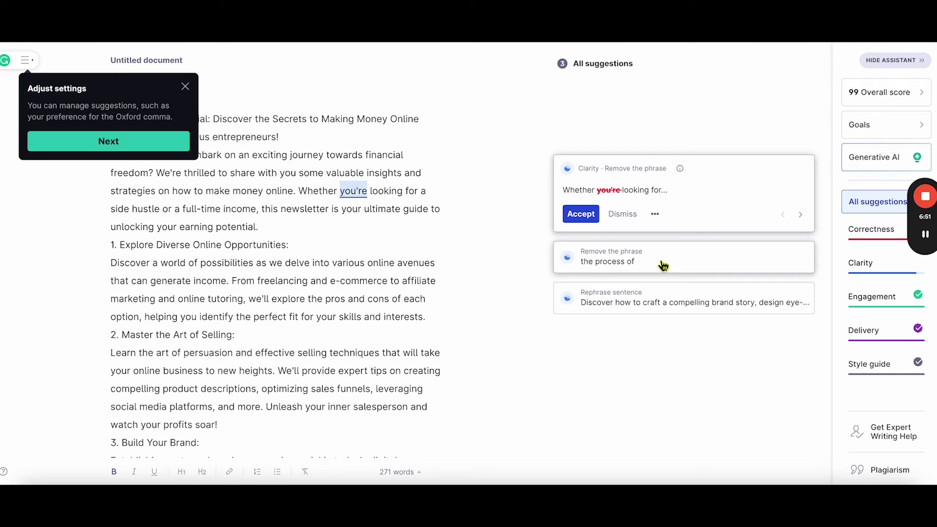
# - Dismiss the onboarding tips and accept the four clarity and delivery suggestions
pyautogui.click(162, 150)
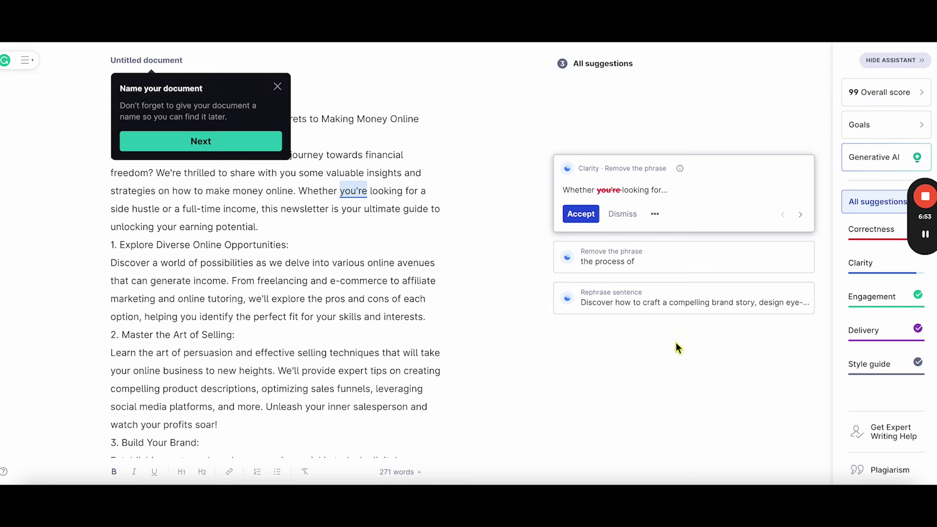
pyautogui.click(277, 87)
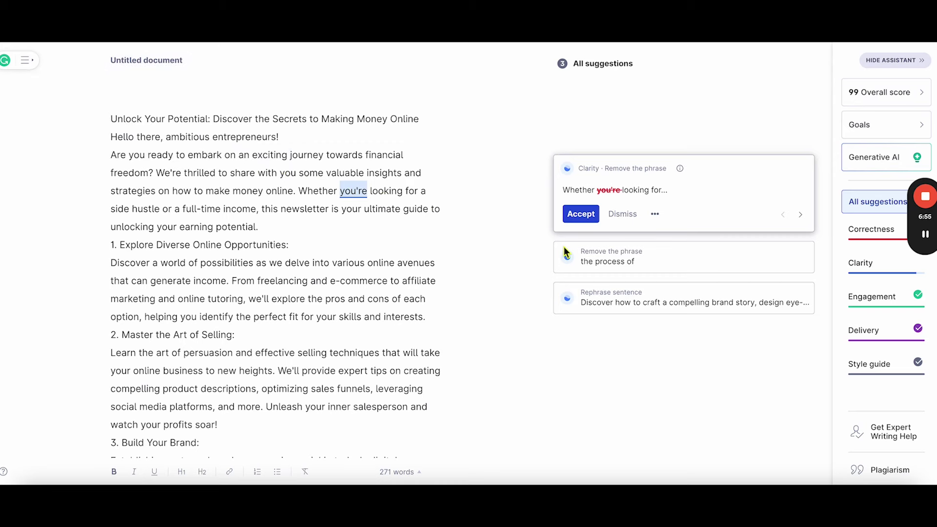
pyautogui.click(585, 218)
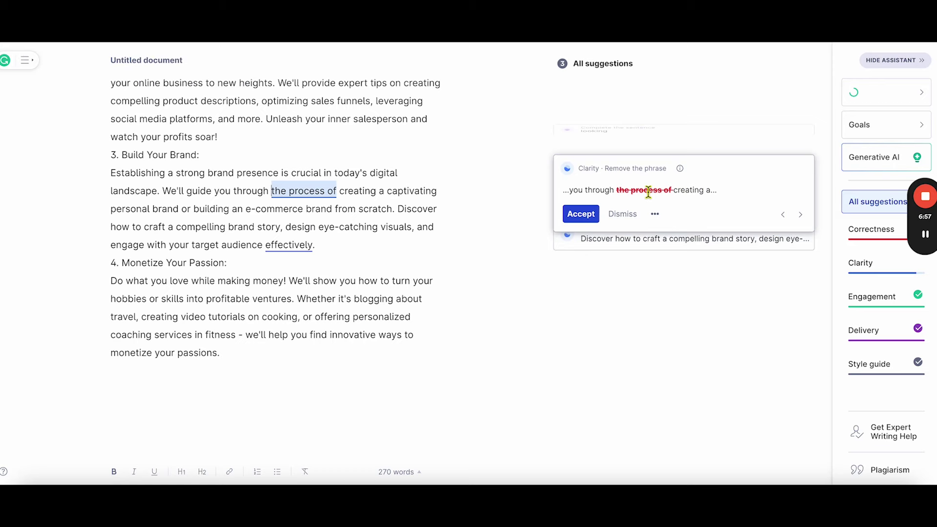
pyautogui.click(589, 216)
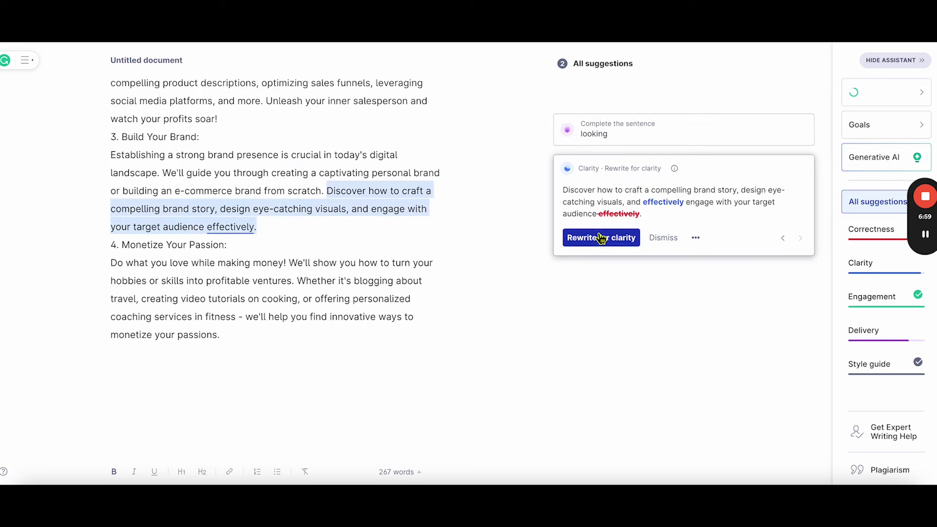
pyautogui.click(615, 241)
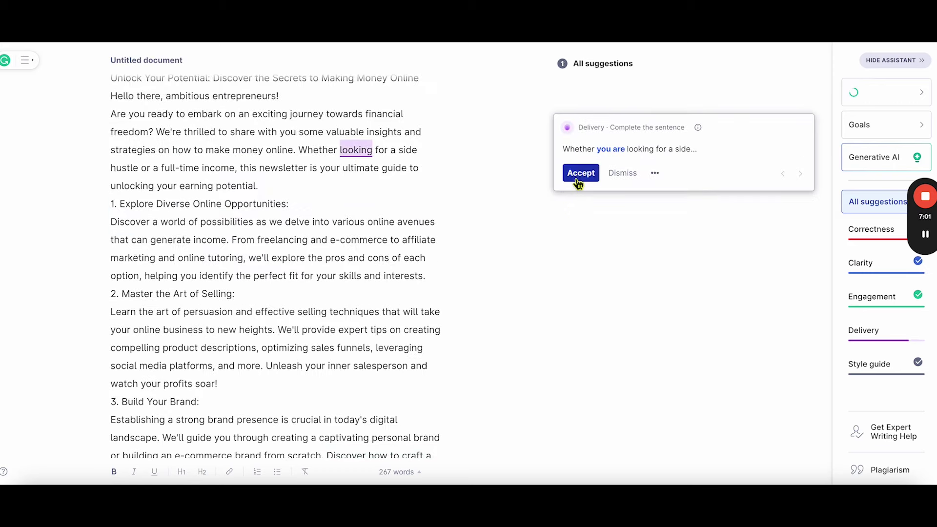
pyautogui.click(577, 177)
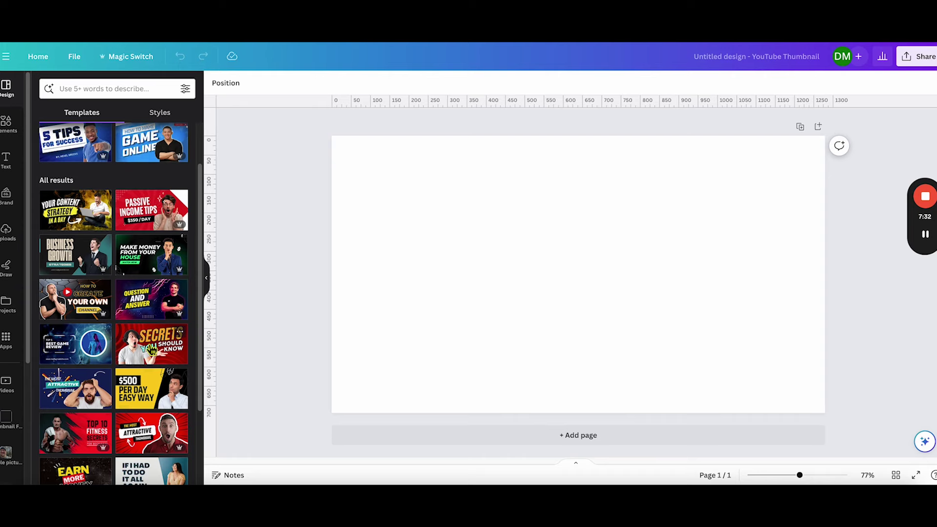
# - Apply the 'Secrets You Should Know' template and change the SECRETS headline to CHANGE
pyautogui.click(151, 343)
pyautogui.click(586, 254)
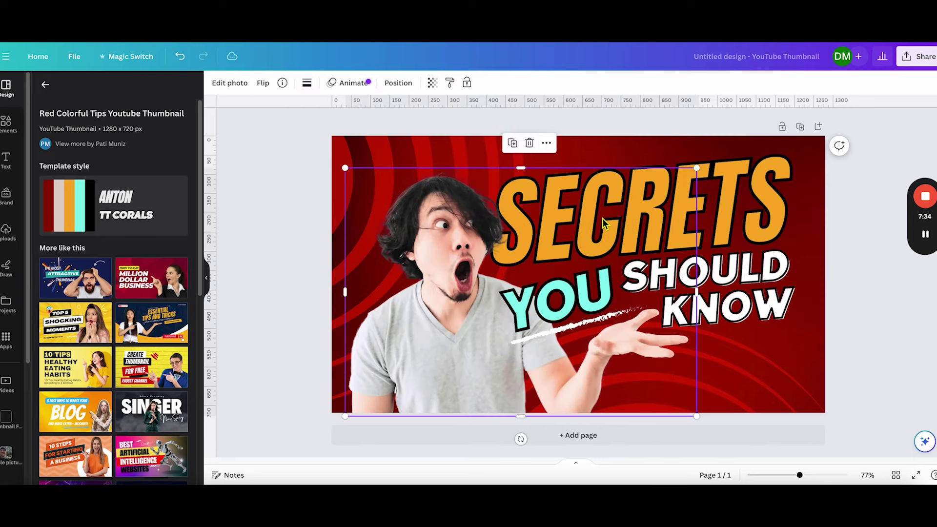
pyautogui.click(733, 199)
pyautogui.doubleClick(729, 199)
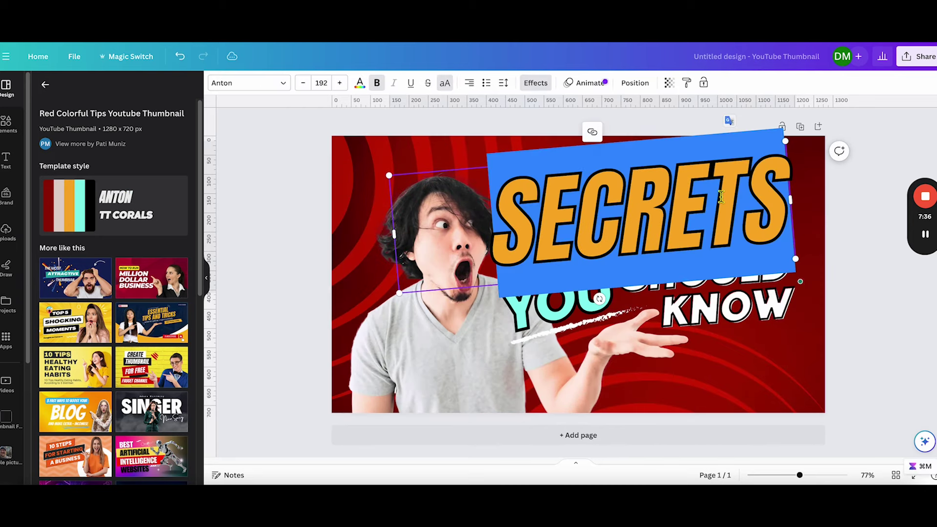
pyautogui.write('CHANGE')
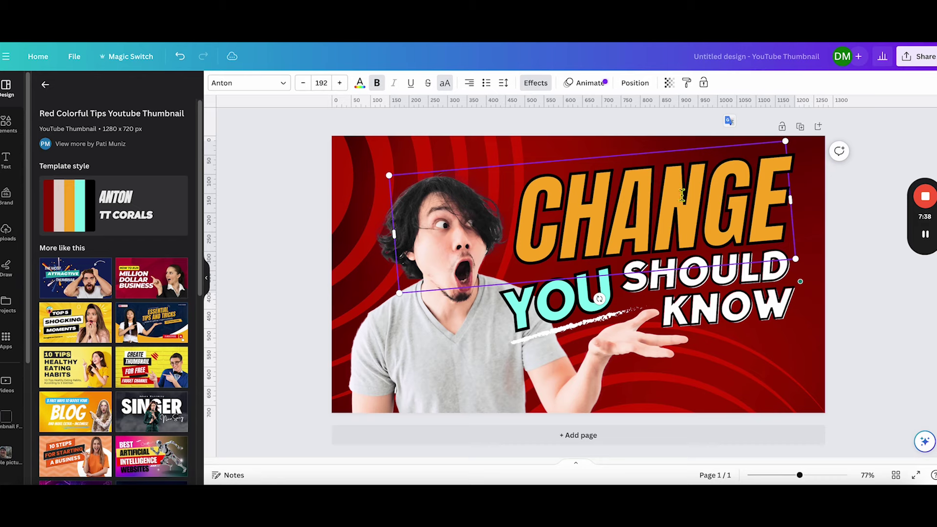
# - Replace the YOU and SHOULD KNOW text with TEXT and HERE
pyautogui.click(558, 302)
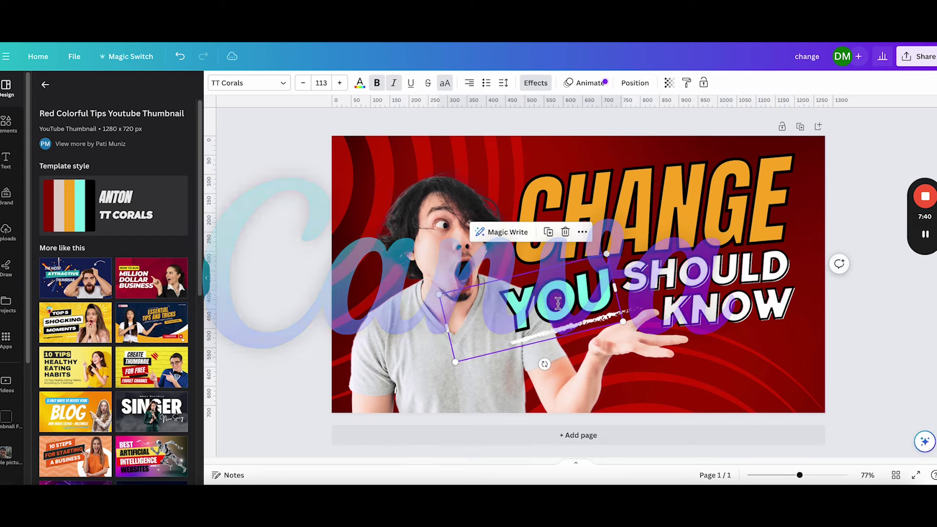
pyautogui.doubleClick(557, 302)
pyautogui.write('TE')
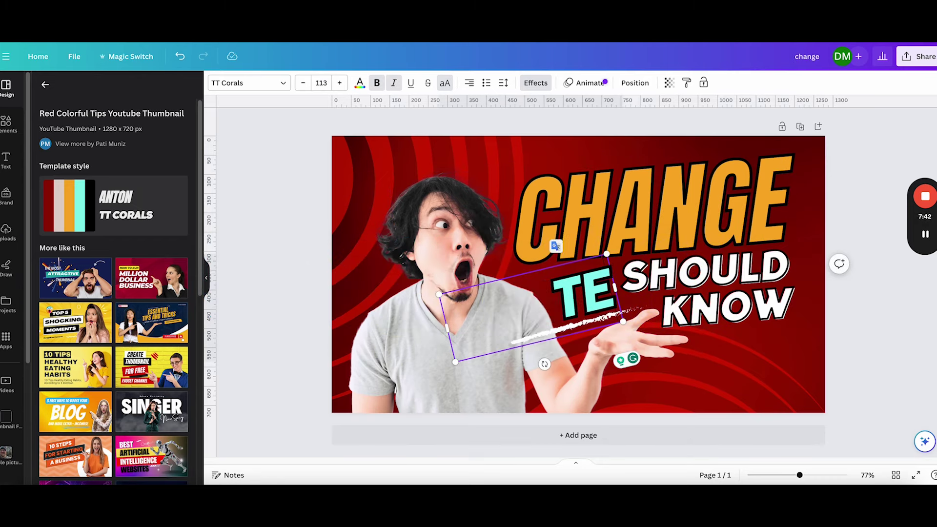
pyautogui.write('XT')
pyautogui.doubleClick(724, 301)
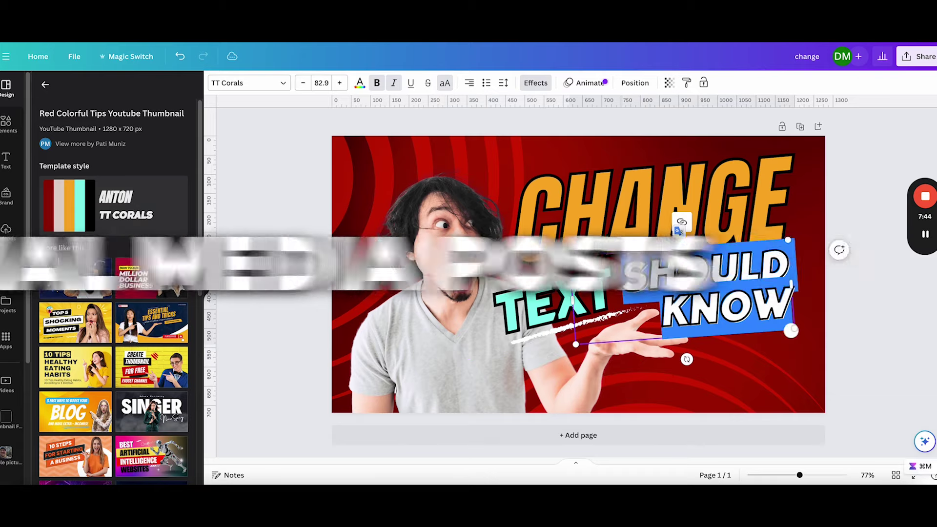
pyautogui.write('HERE')
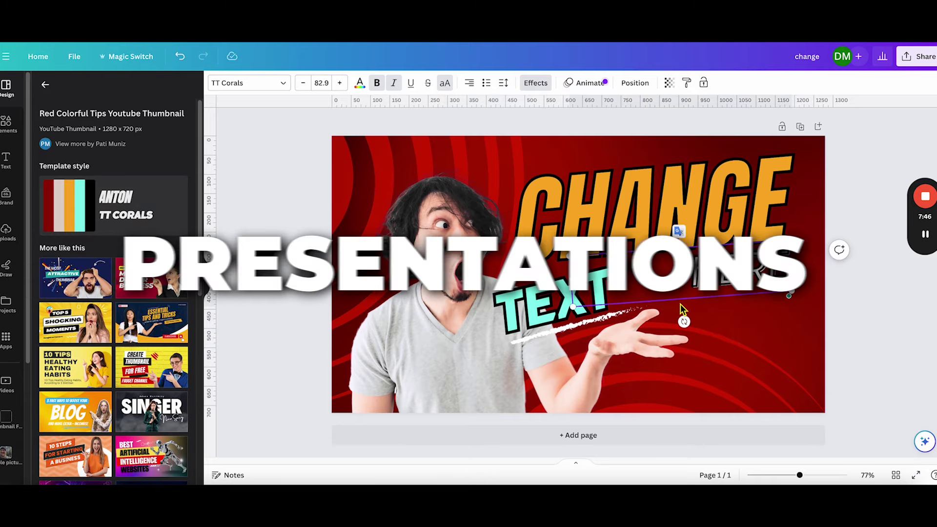
pyautogui.click(730, 376)
pyautogui.click(575, 287)
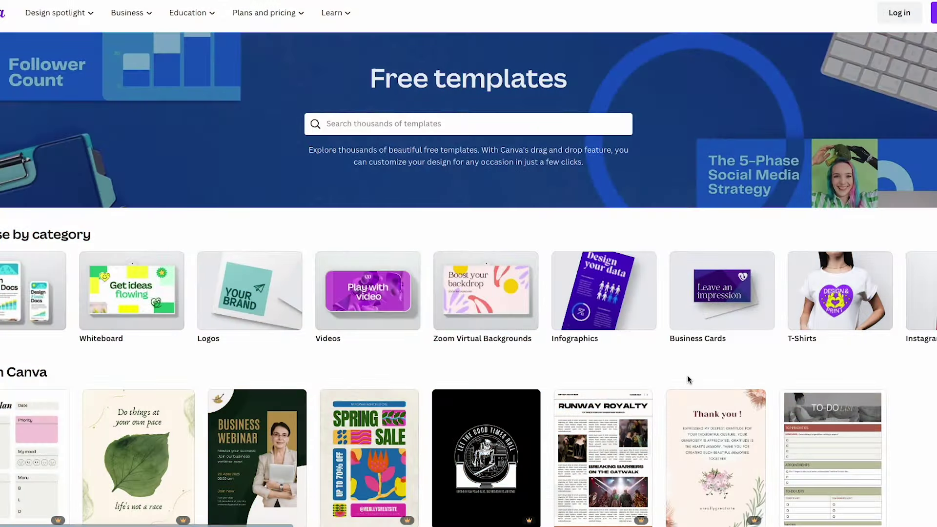
pyautogui.scroll(-2, 688, 378)
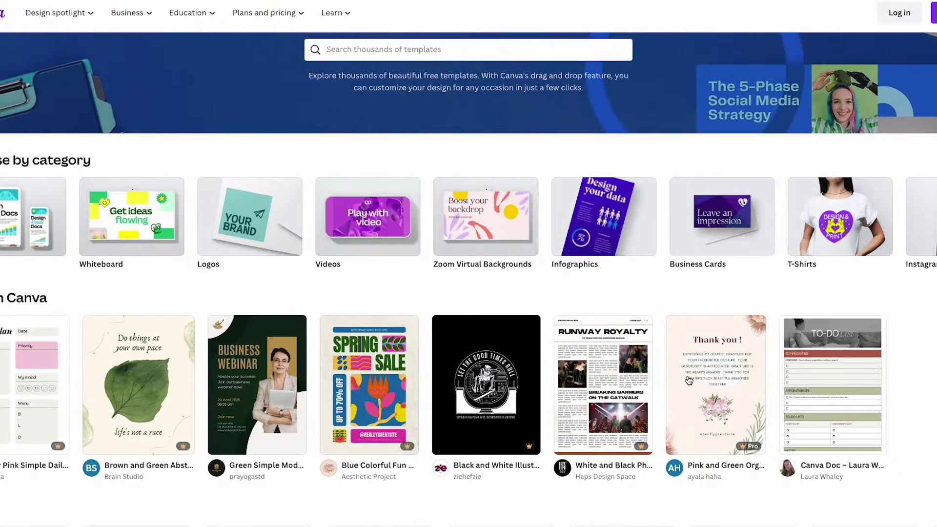
pyautogui.scroll(-2, 687, 379)
pyautogui.scroll(-3, 688, 378)
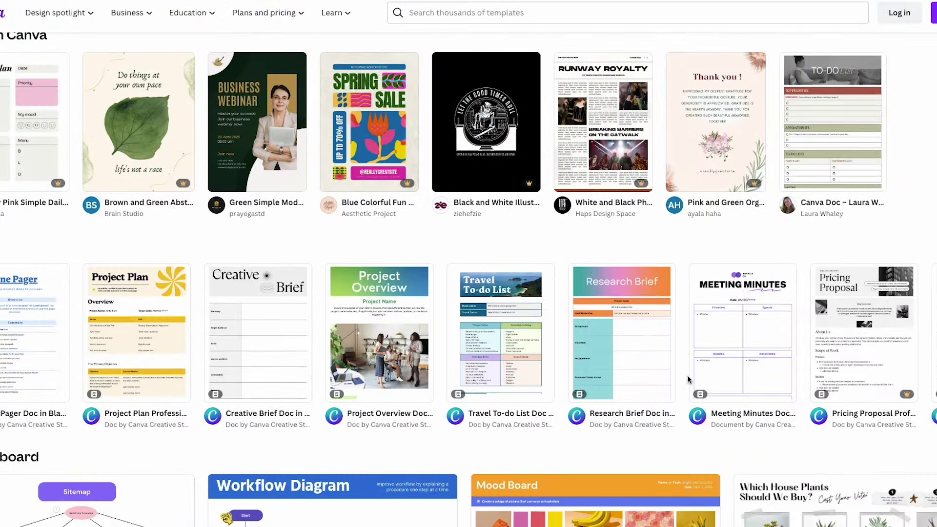
pyautogui.scroll(-5, 687, 379)
pyautogui.scroll(-4, 687, 378)
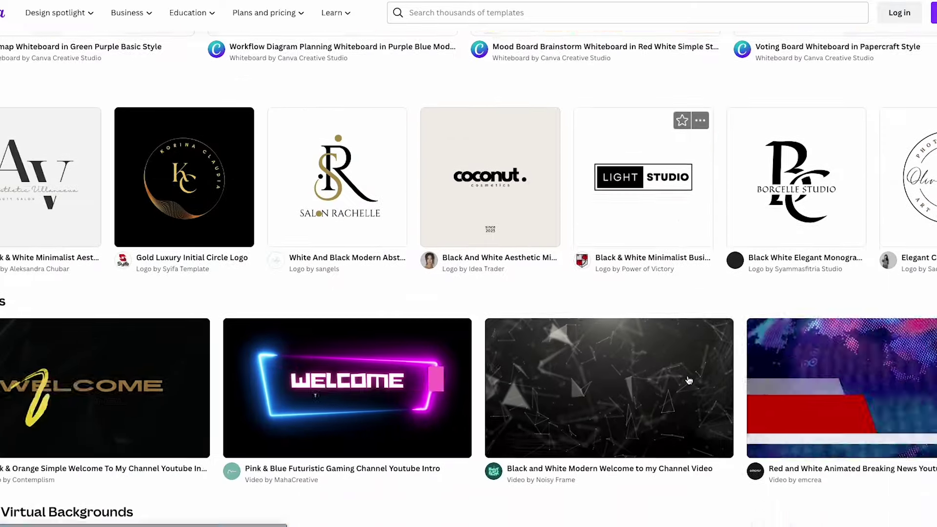
pyautogui.scroll(-3, 687, 379)
pyautogui.scroll(-3, 687, 378)
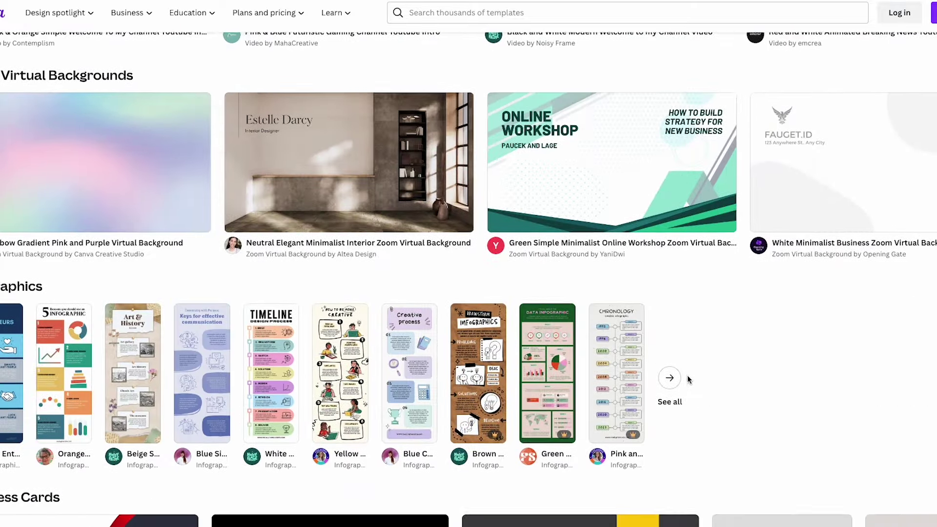
pyautogui.scroll(-5, 686, 379)
pyautogui.scroll(-2, 687, 378)
pyautogui.scroll(-5, 689, 380)
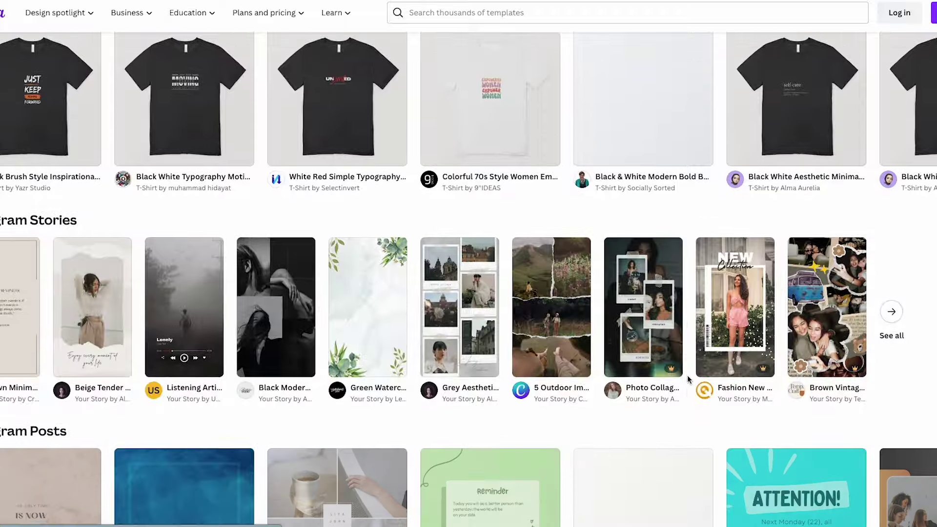
pyautogui.scroll(-2, 688, 380)
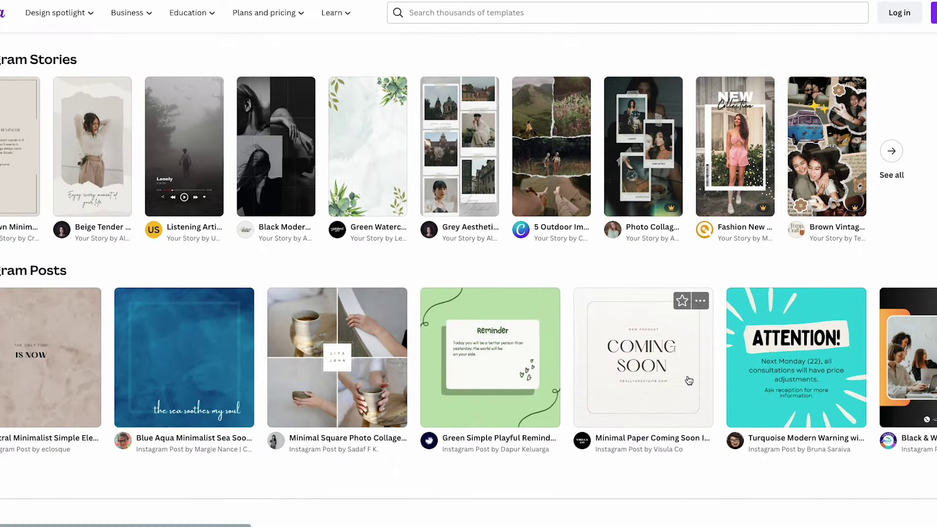
pyautogui.scroll(-3, 687, 379)
pyautogui.scroll(-1, 687, 379)
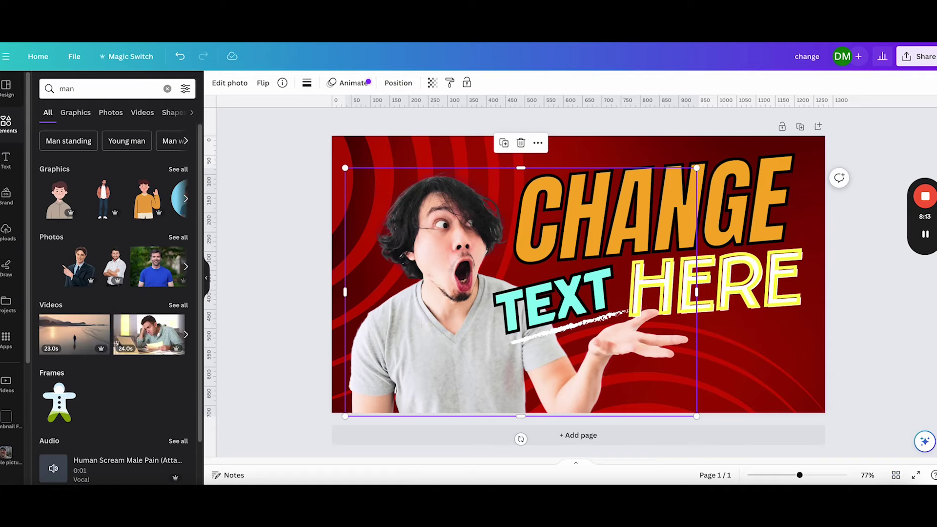
# - Swap the surprised man for a mirrored pointing businessman on the left of the headline
pyautogui.press('Delete')
pyautogui.click(81, 277)
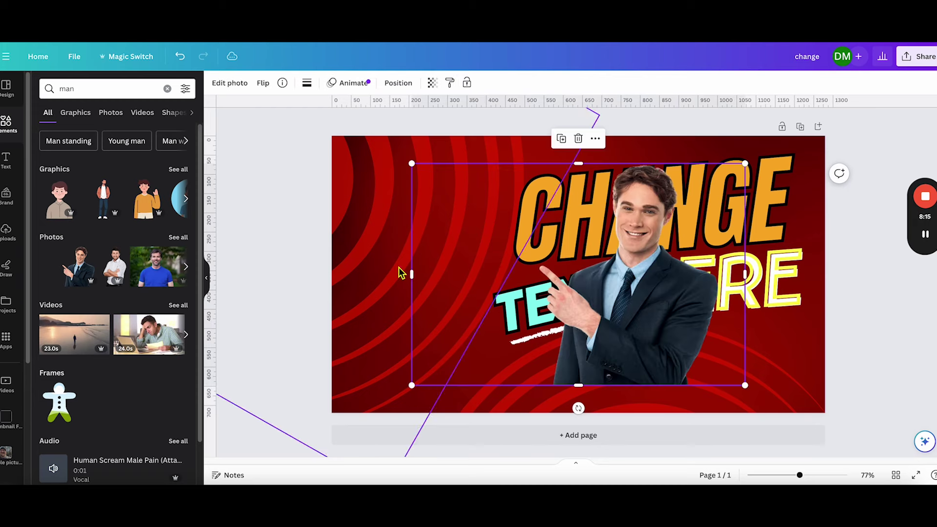
pyautogui.moveTo(600, 319); pyautogui.dragTo(436, 335)
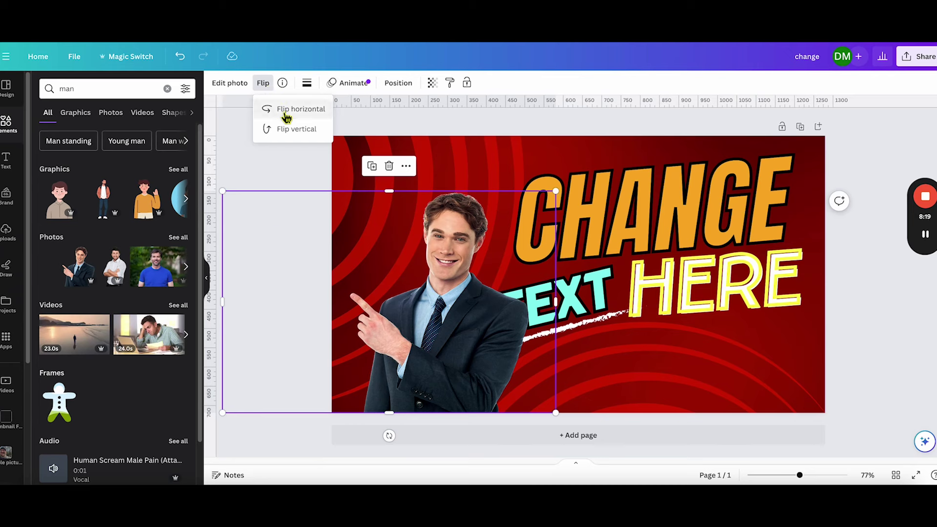
pyautogui.click(286, 113)
pyautogui.moveTo(408, 337); pyautogui.dragTo(483, 337)
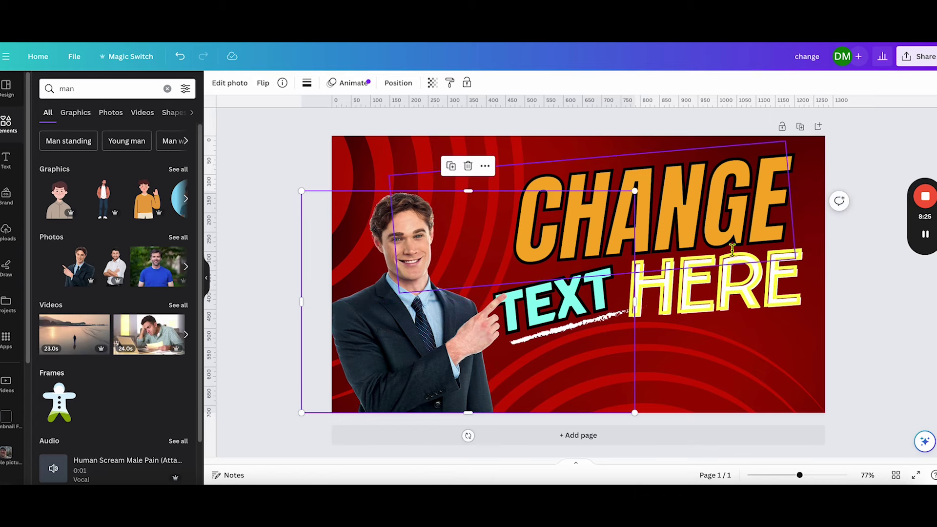
pyautogui.click(840, 309)
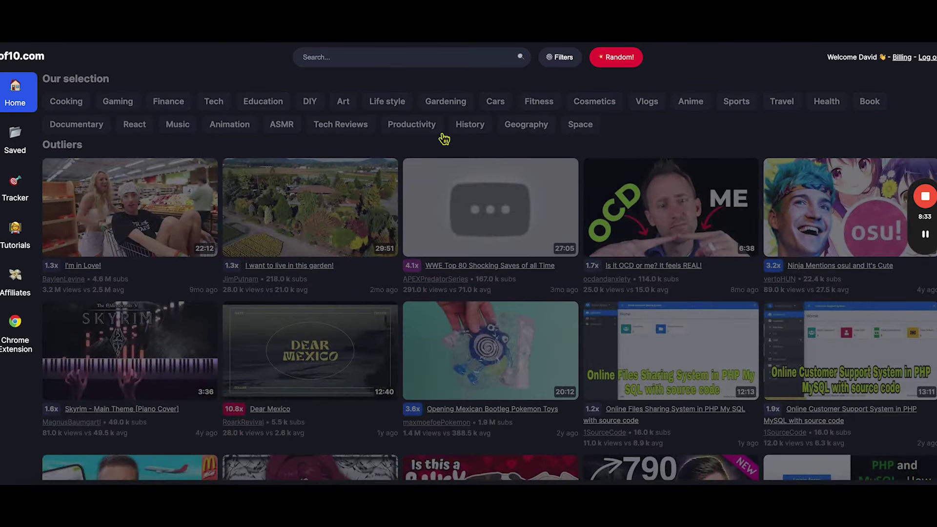
# - Filter outlier videos to the Gardening category and open the search filters
pyautogui.click(446, 112)
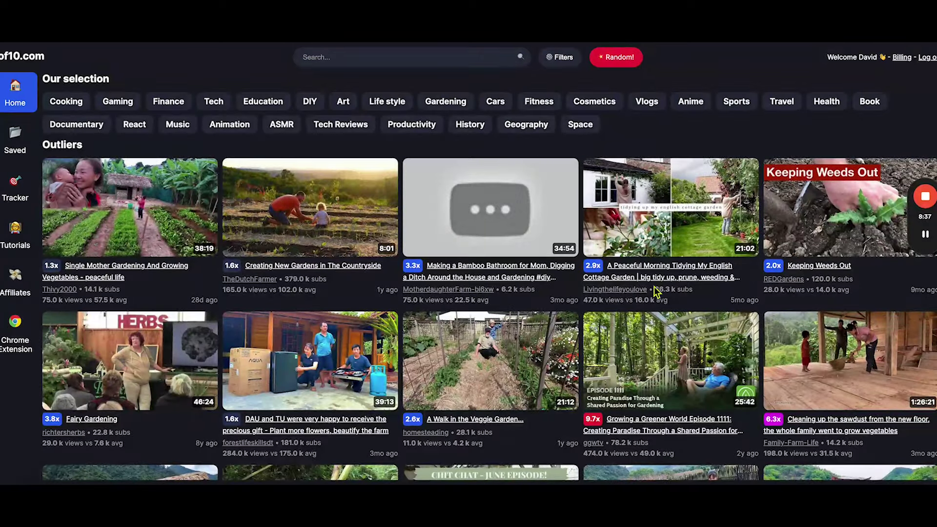
pyautogui.click(563, 59)
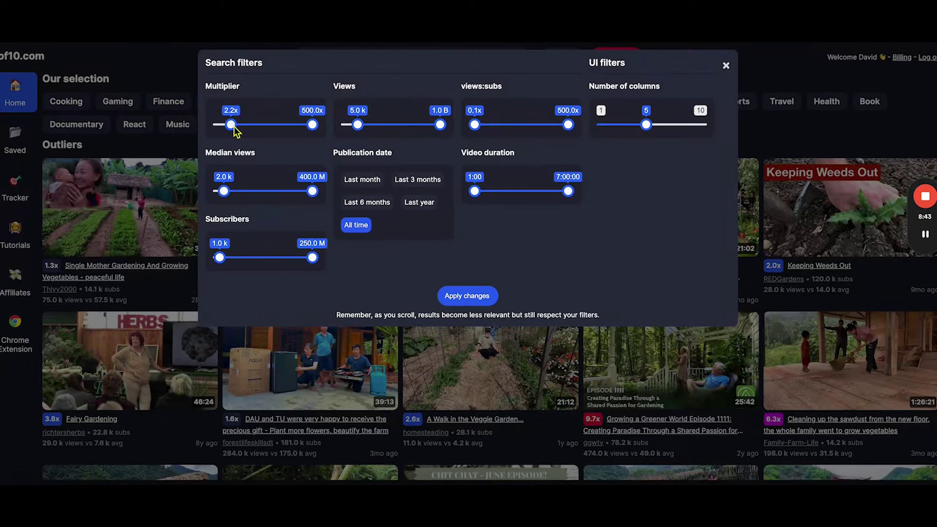
# - Apply the filters, find videos similar to Growing a Greener World, and bookmark Garden makeover
pyautogui.click(489, 297)
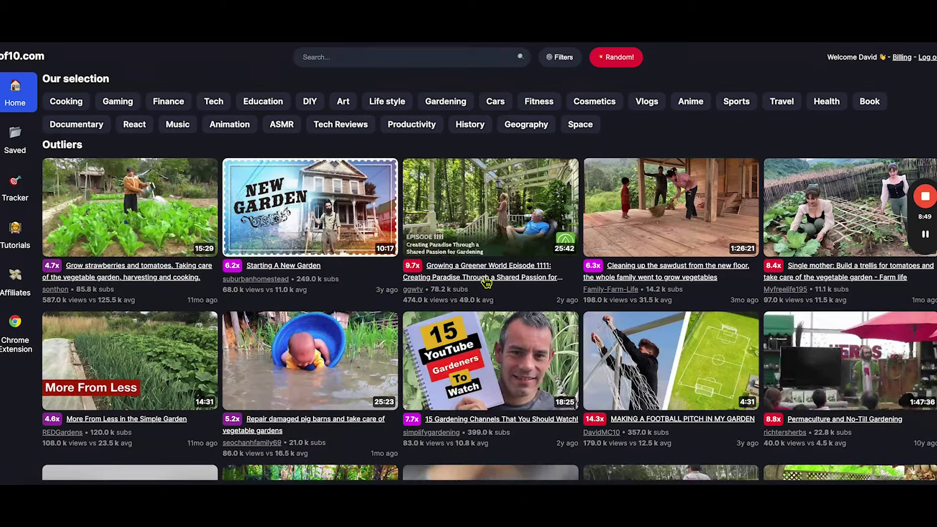
pyautogui.moveTo(490, 207)
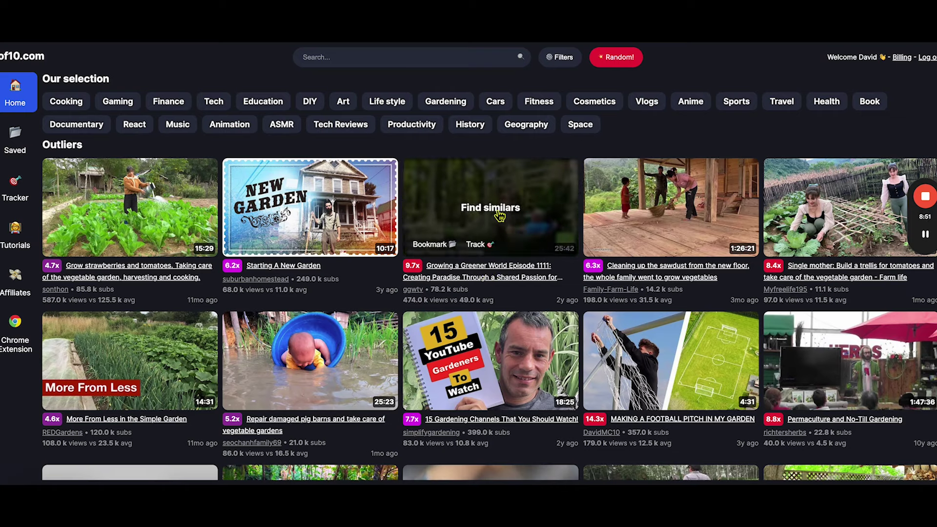
pyautogui.click(500, 215)
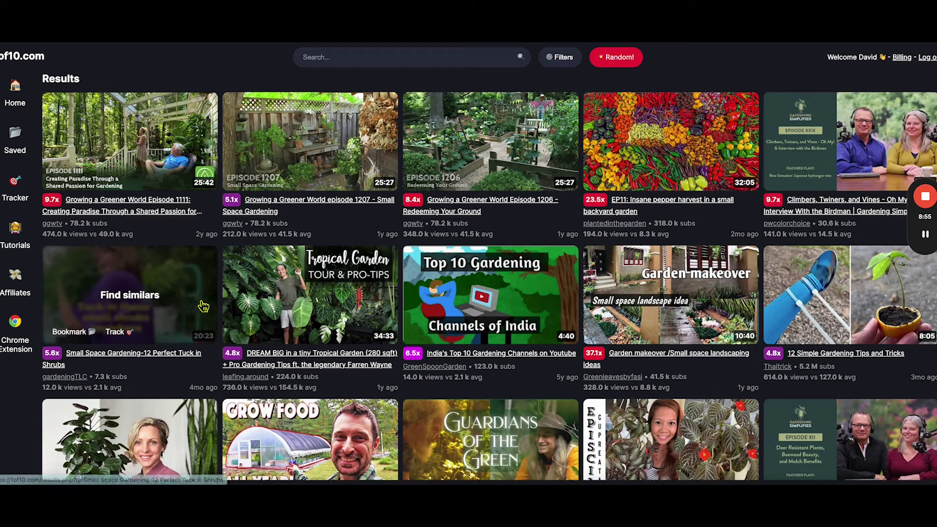
pyautogui.scroll(-1, 374, 343)
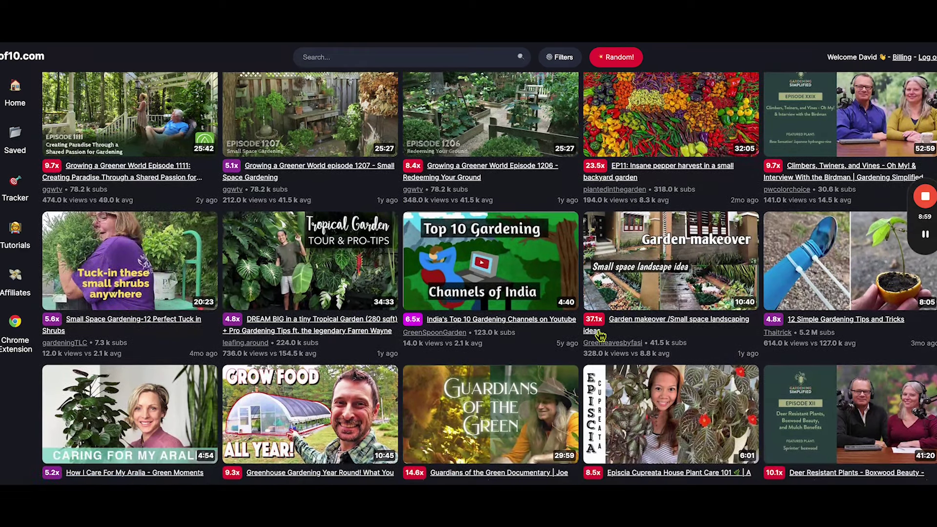
pyautogui.scroll(-1, 641, 352)
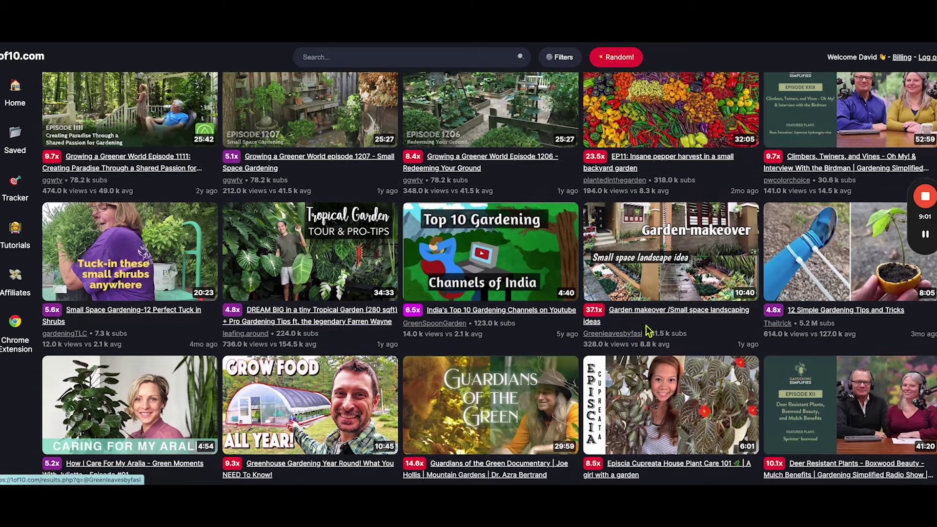
pyautogui.moveTo(671, 260)
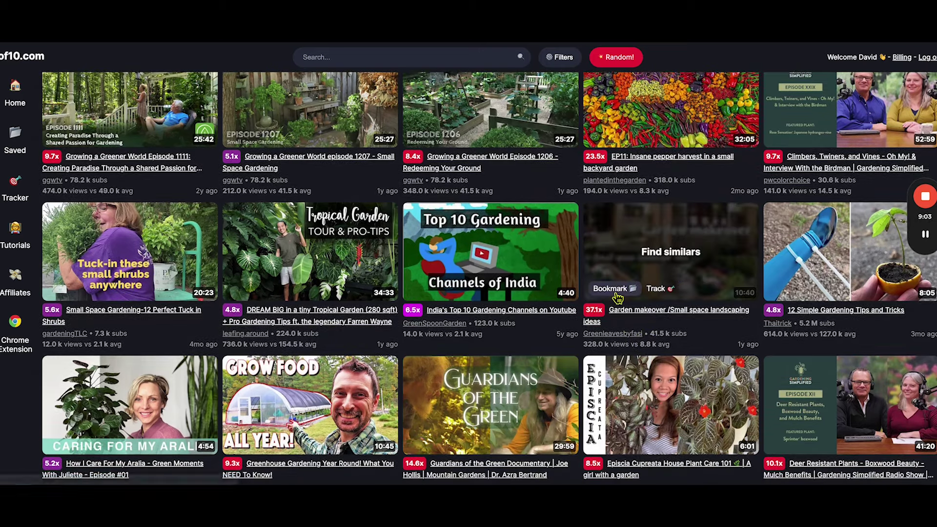
pyautogui.click(611, 289)
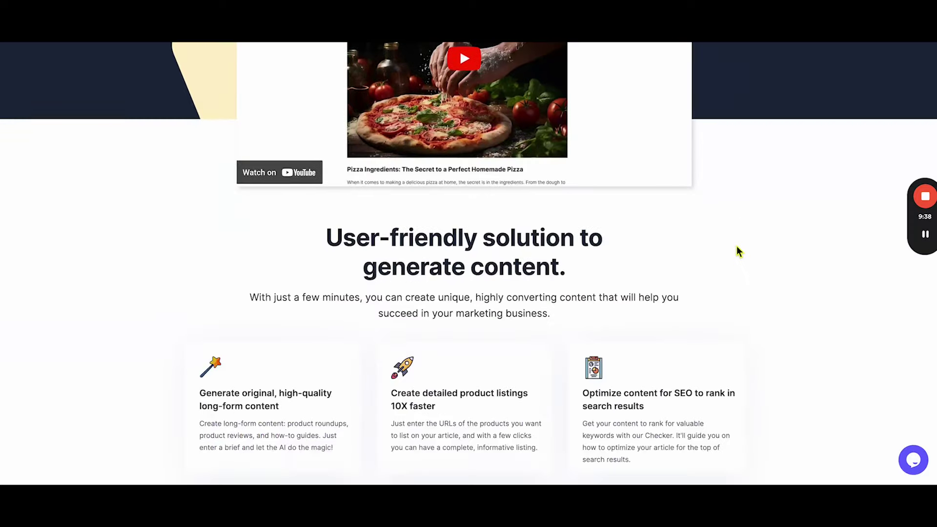
pyautogui.scroll(-2, 737, 252)
pyautogui.scroll(-1, 690, 242)
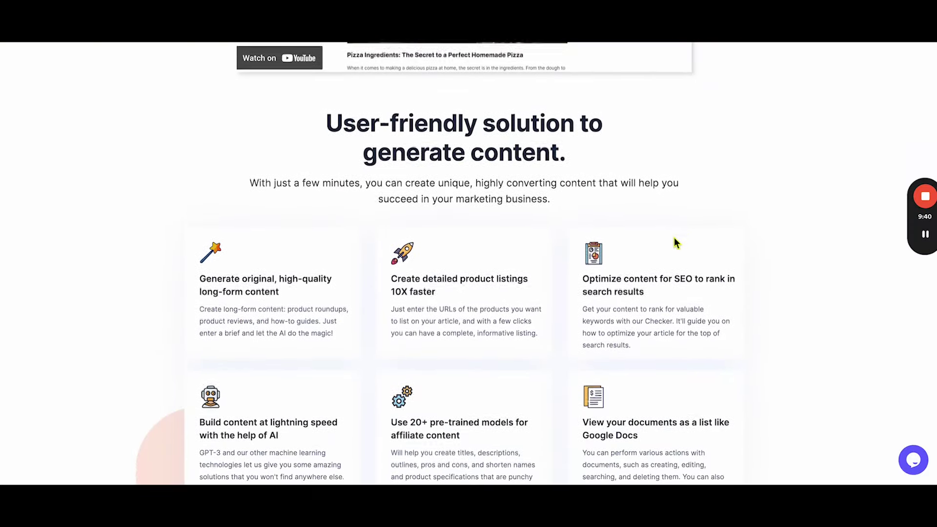
pyautogui.scroll(-2, 631, 234)
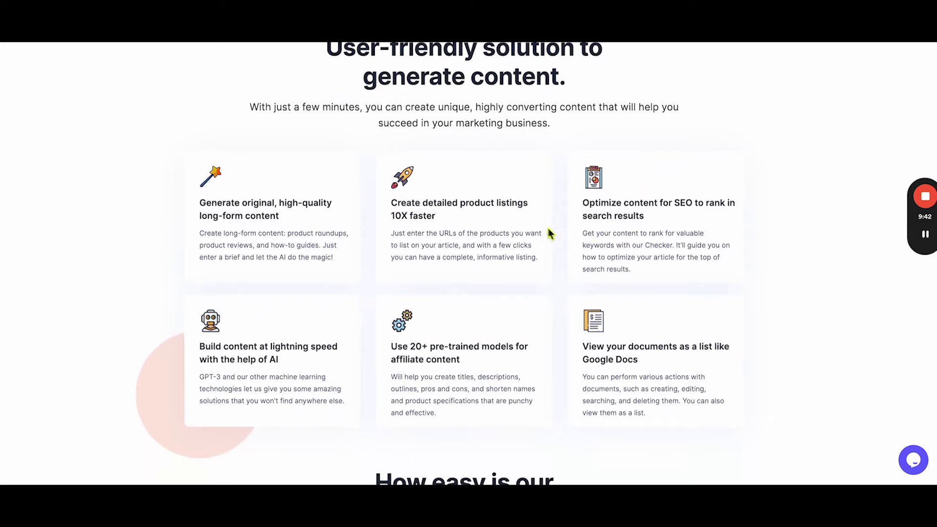
pyautogui.scroll(-1, 489, 216)
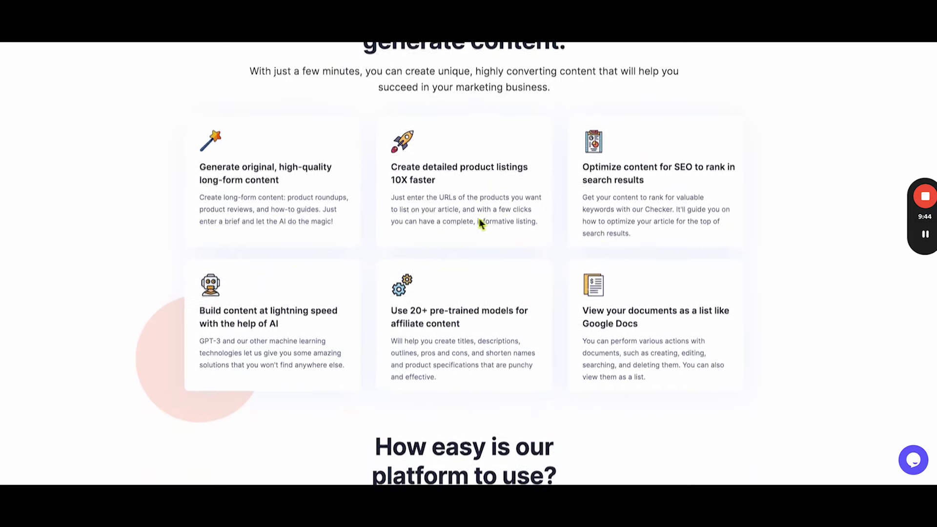
pyautogui.scroll(-1, 480, 223)
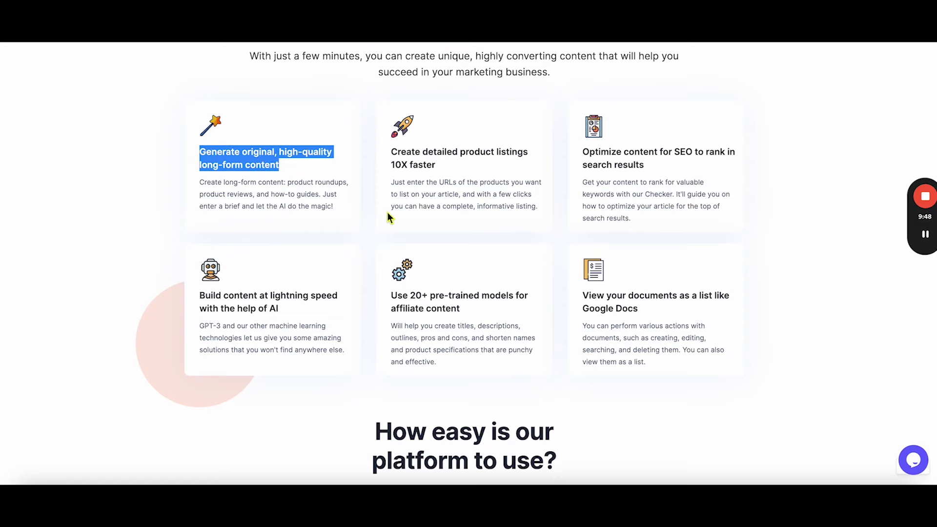
# - Clear the text selection on a SEOWriting.ai homepage feature heading
pyautogui.click(383, 254)
pyautogui.scroll(-3, 428, 274)
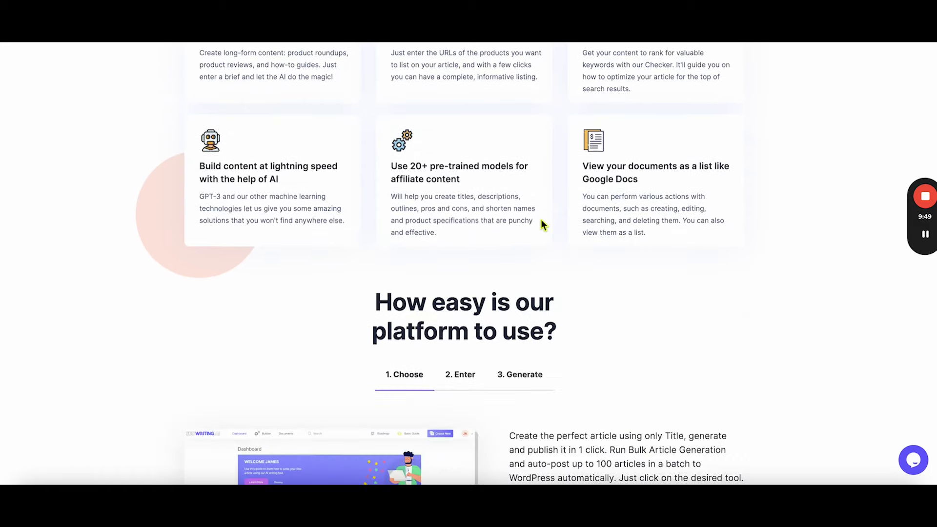
pyautogui.scroll(-2, 542, 225)
pyautogui.scroll(-1, 542, 224)
pyautogui.scroll(-1, 588, 220)
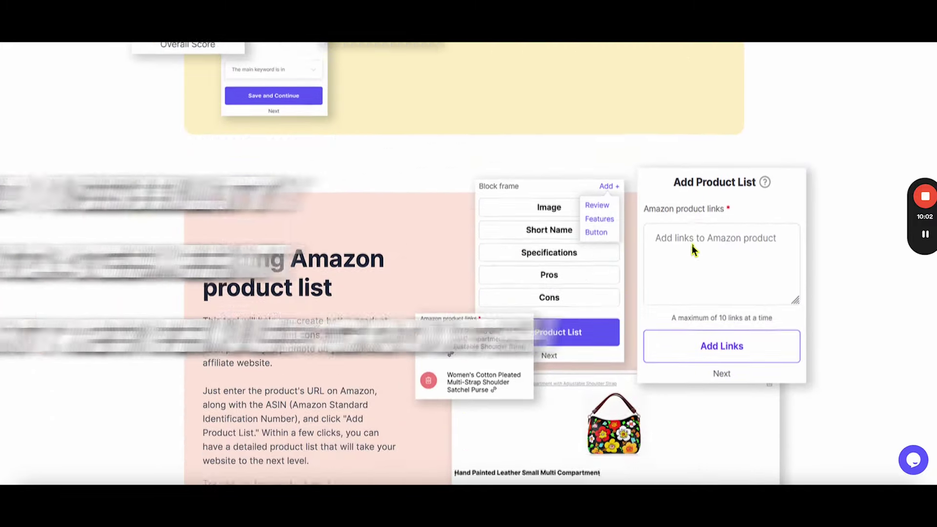
pyautogui.scroll(-1, 692, 250)
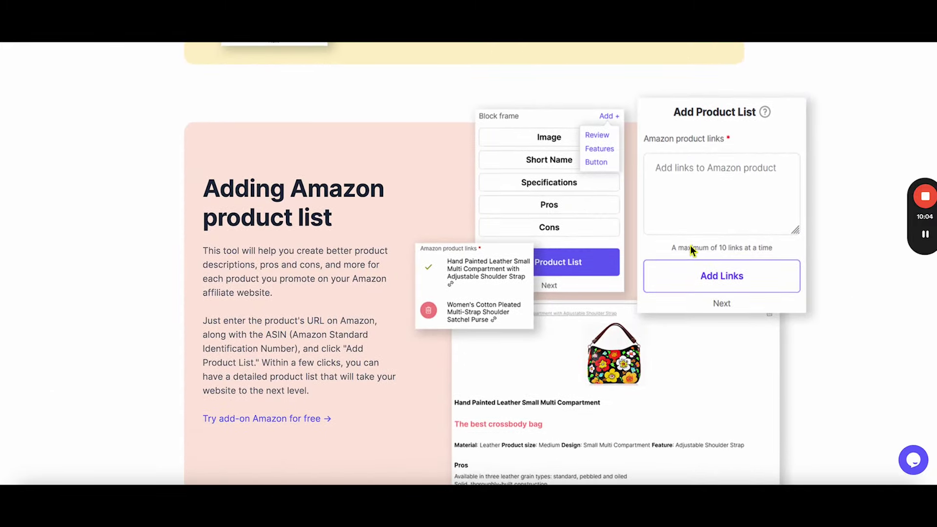
pyautogui.scroll(-5, 690, 249)
pyautogui.scroll(-2, 690, 249)
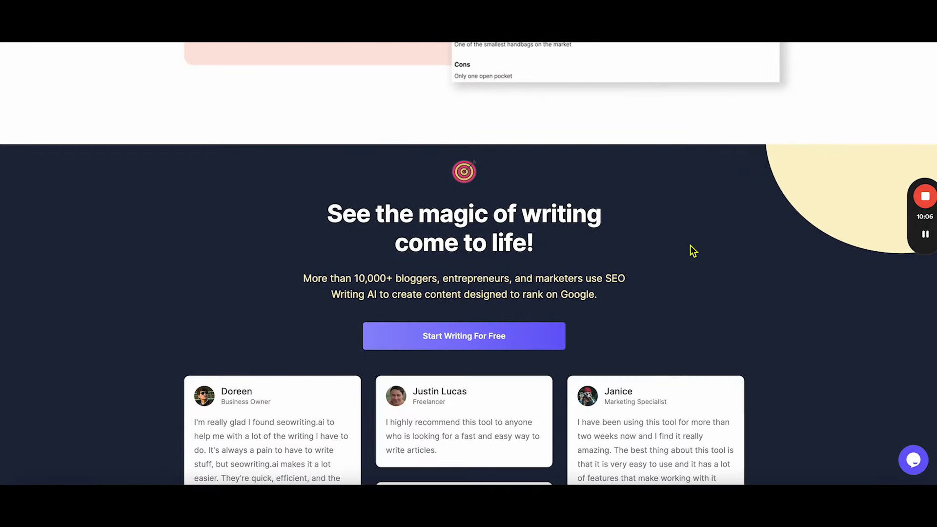
pyautogui.scroll(-2, 690, 248)
pyautogui.scroll(-2, 689, 246)
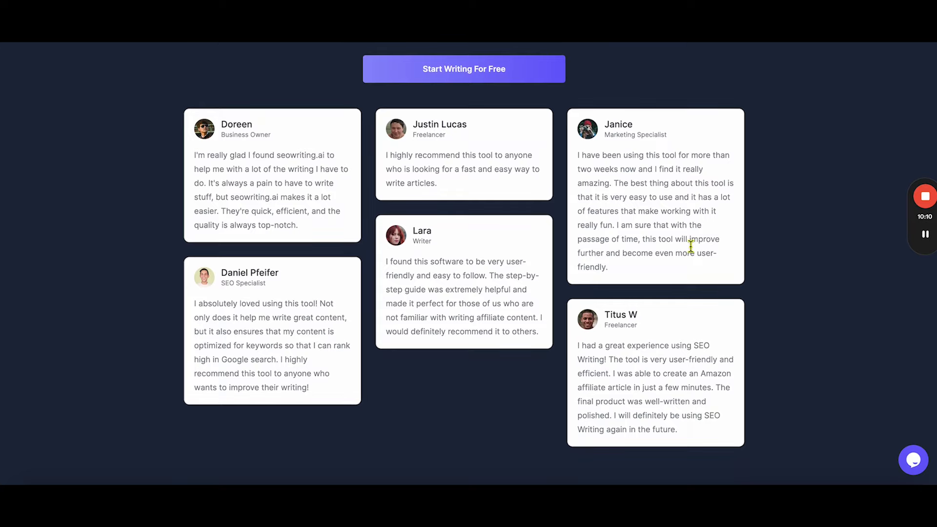
pyautogui.scroll(-2, 690, 247)
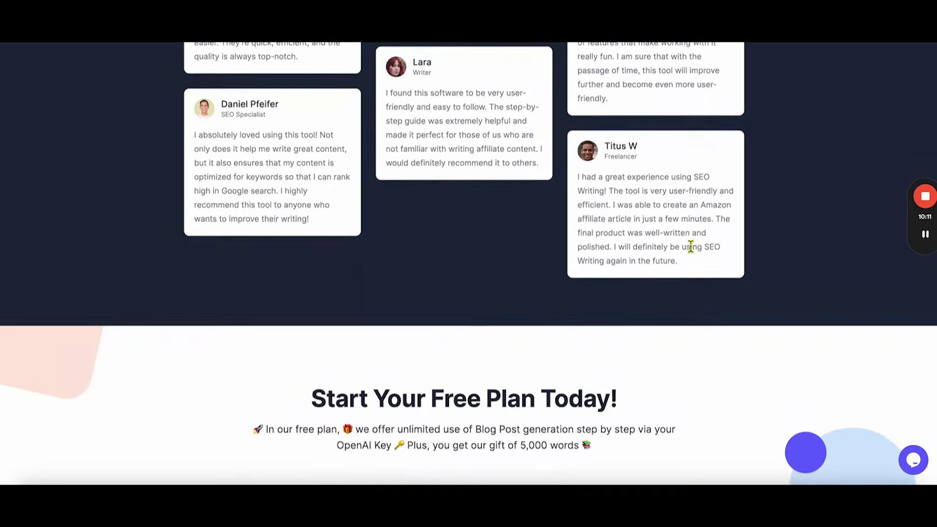
pyautogui.scroll(-2, 691, 247)
pyautogui.scroll(-2, 690, 247)
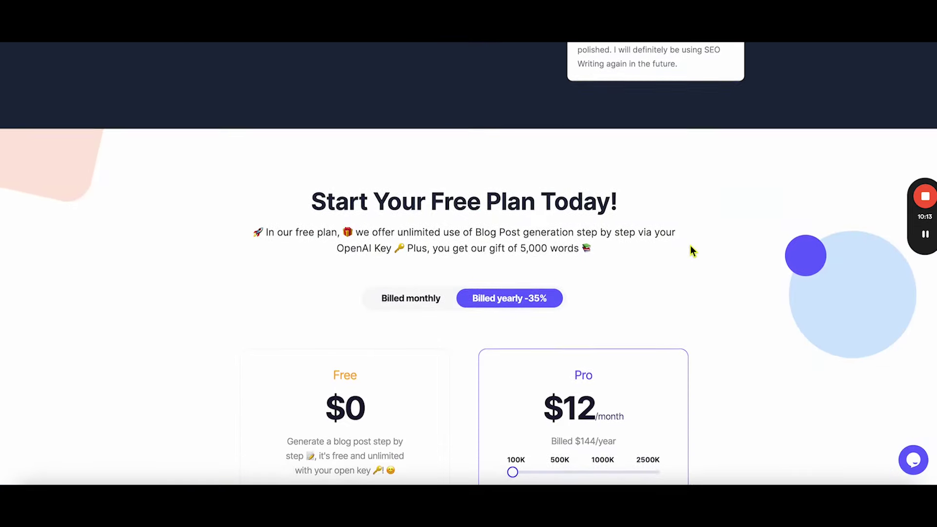
pyautogui.scroll(1, 691, 250)
pyautogui.scroll(5, 690, 251)
pyautogui.scroll(5, 690, 251)
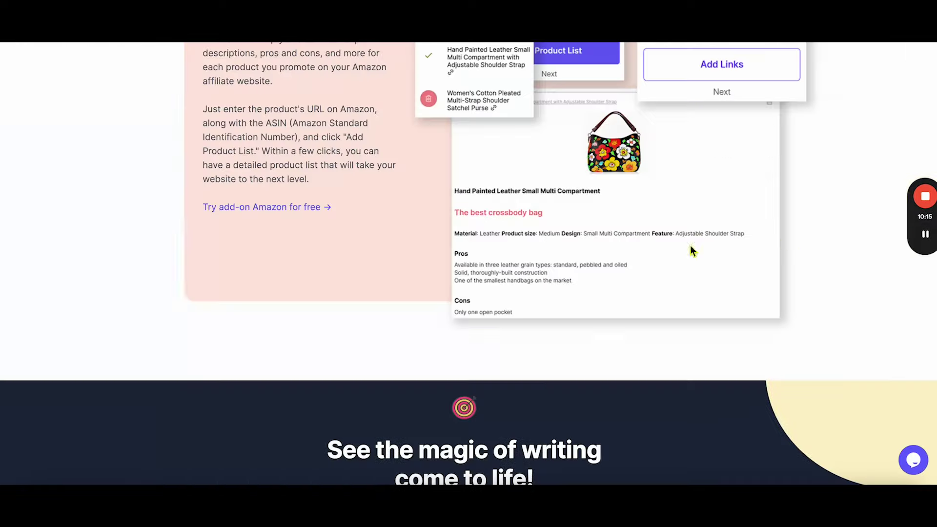